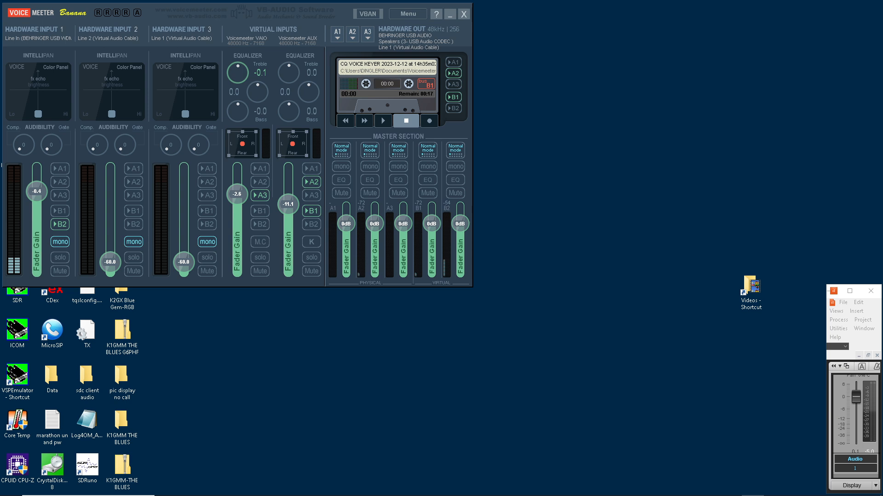
Step: Open the Windows Sound settings and check the default format of the 3- USB Audio CODEC speakers, leaving it as it is
mouse_move(754, 495)
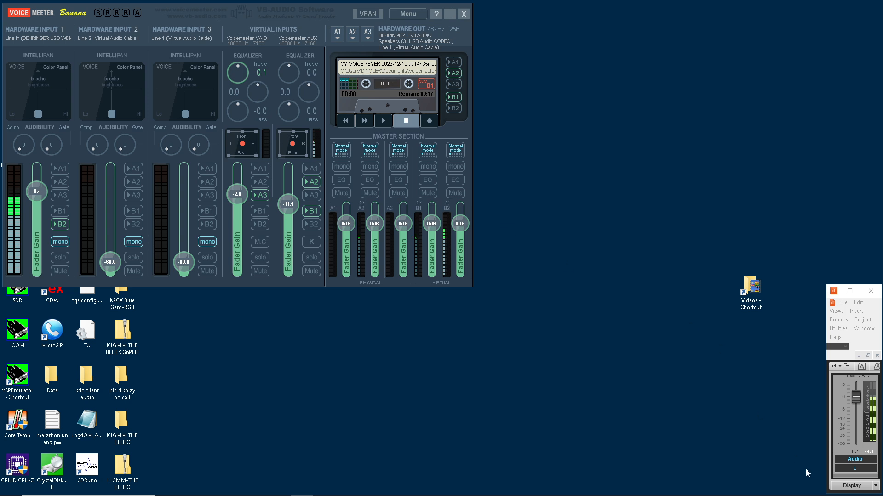
right_click(825, 489)
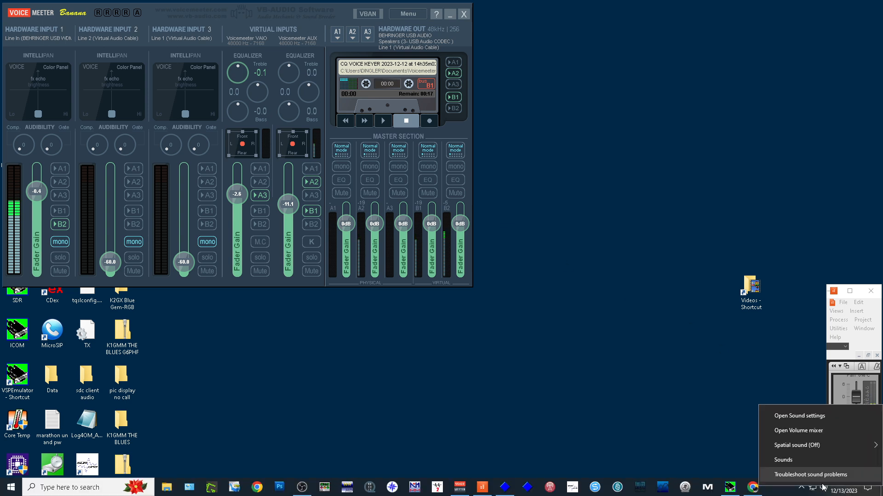
left_click(785, 458)
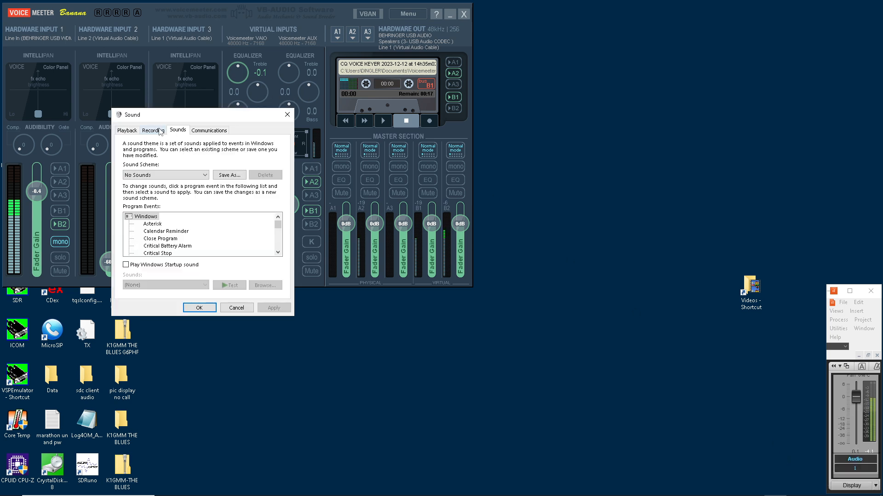
left_click(130, 131)
left_click(209, 159)
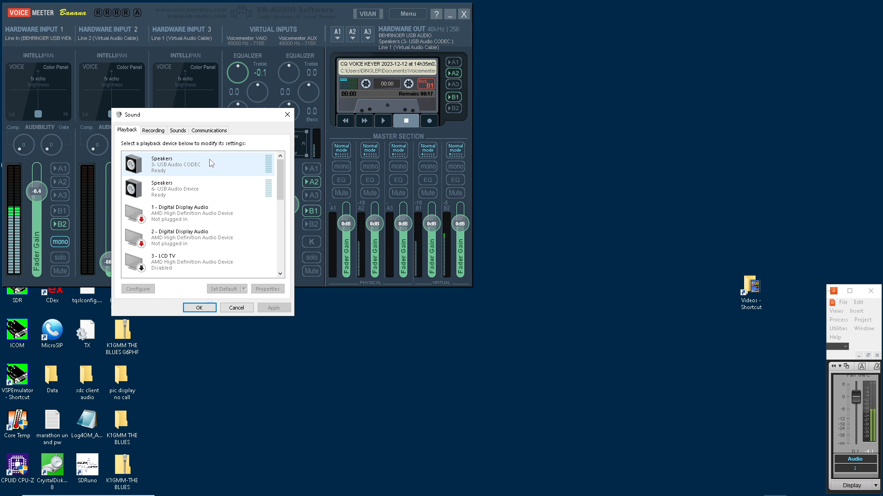
right_click(209, 159)
left_click(236, 242)
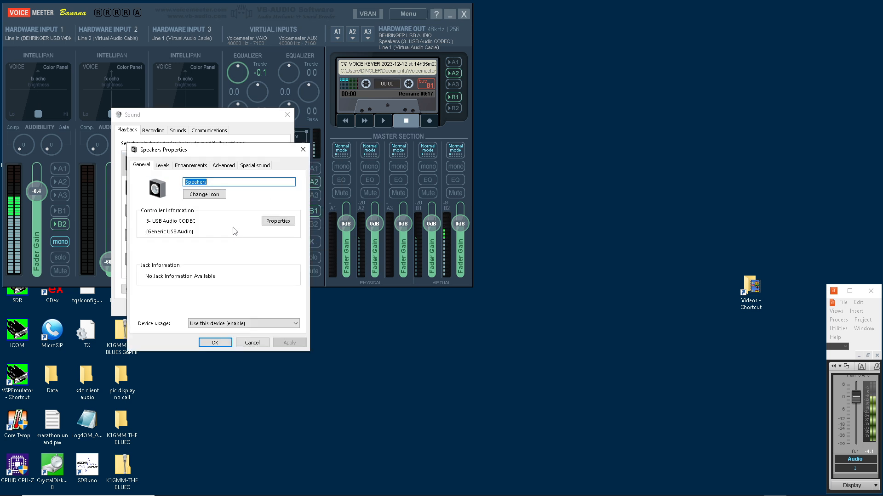
left_click(225, 165)
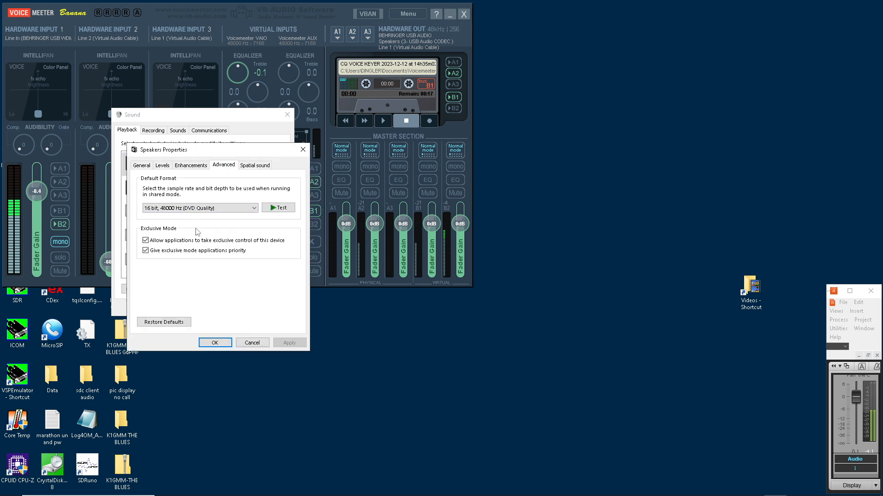
left_click(263, 342)
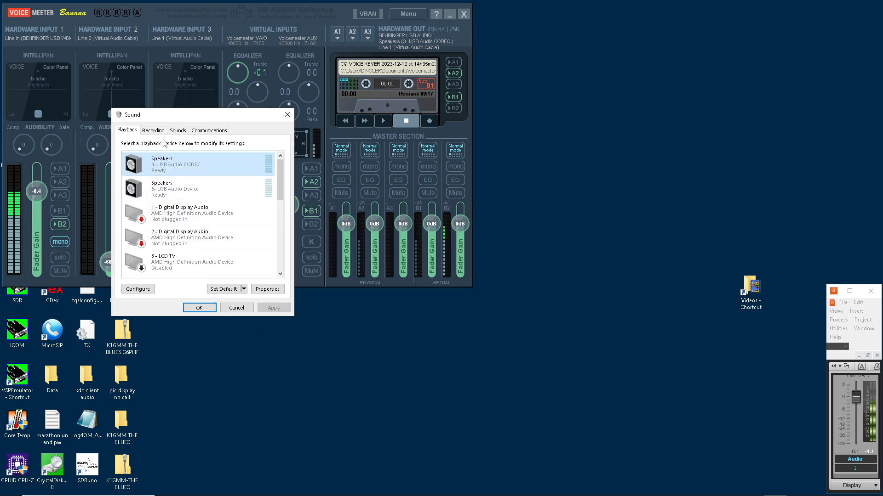
Step: Check the default format of the 3- USB Audio CODEC microphone among the recording devices, then close the Sound settings
left_click(154, 130)
right_click(185, 164)
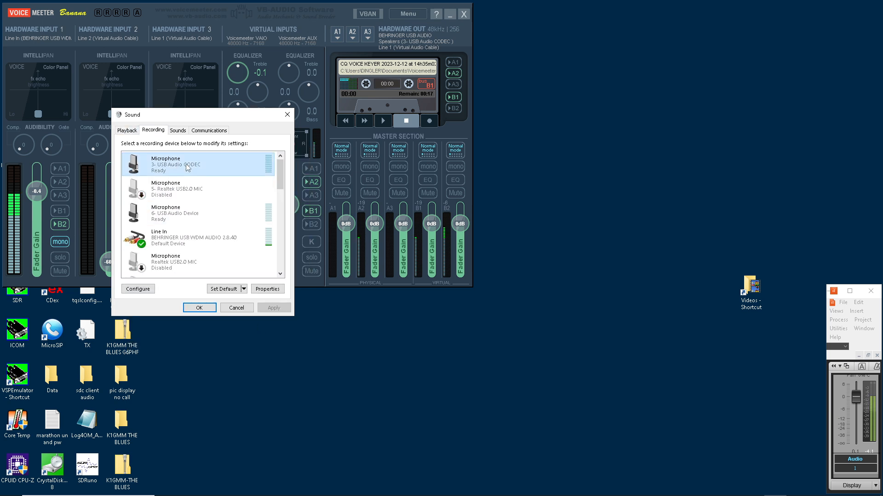
left_click(214, 238)
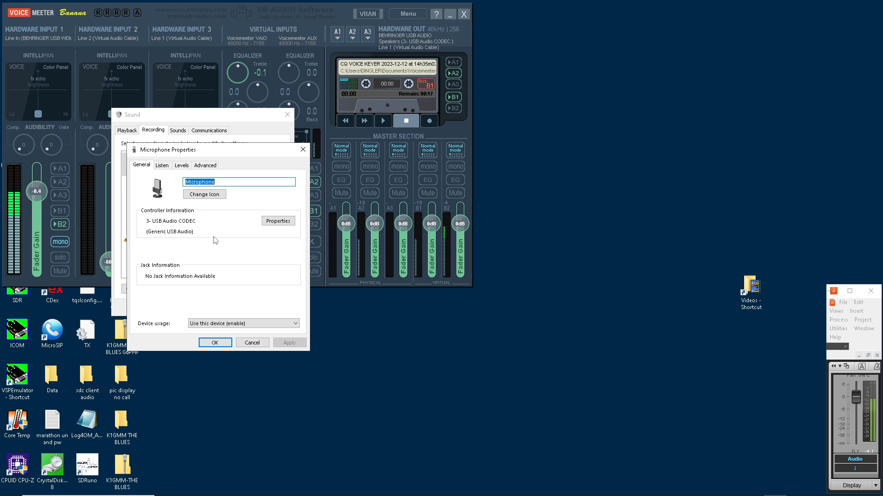
left_click(205, 167)
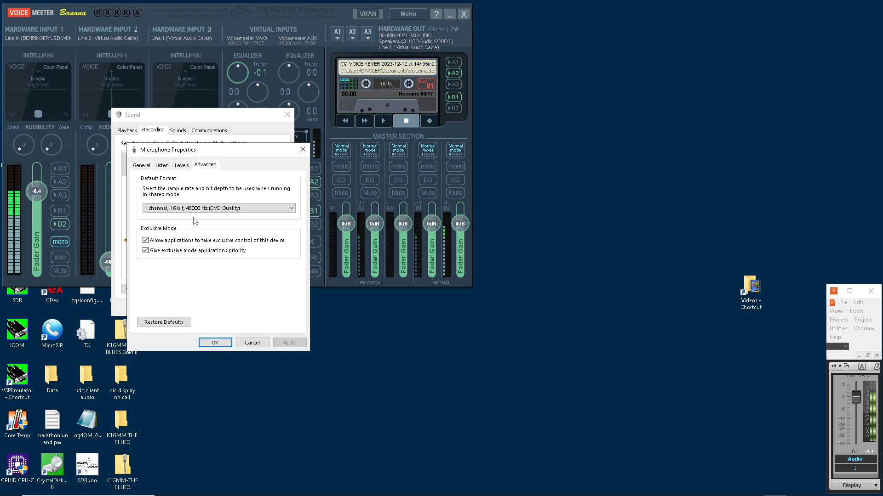
left_click(251, 344)
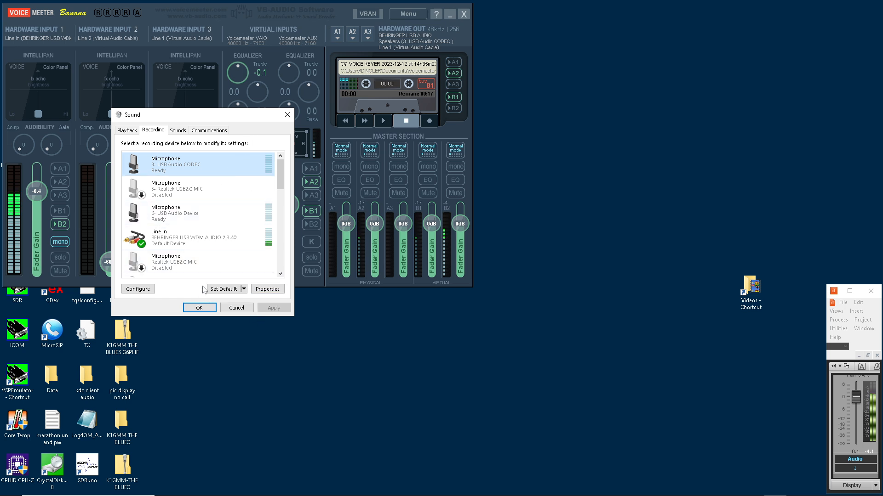
left_click(200, 308)
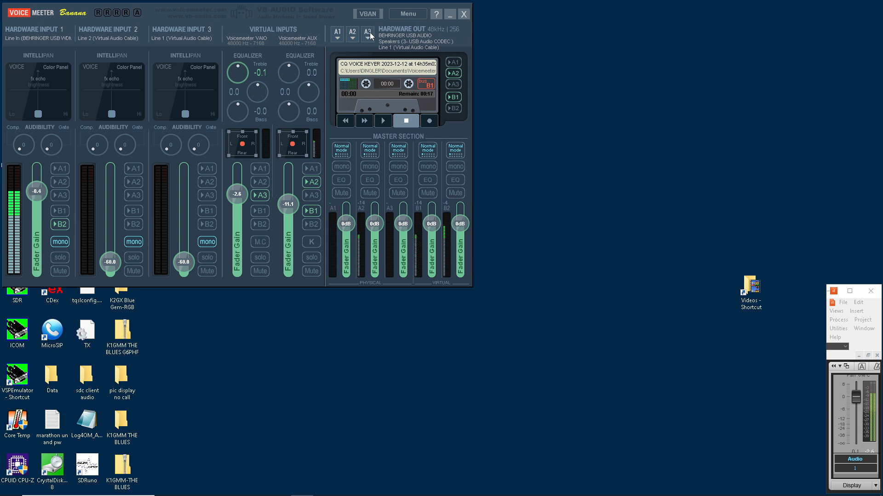
Step: Review the device selected for hardware output A1 and the A3 routing of the Voicemeeter VAIO input
left_click(340, 35)
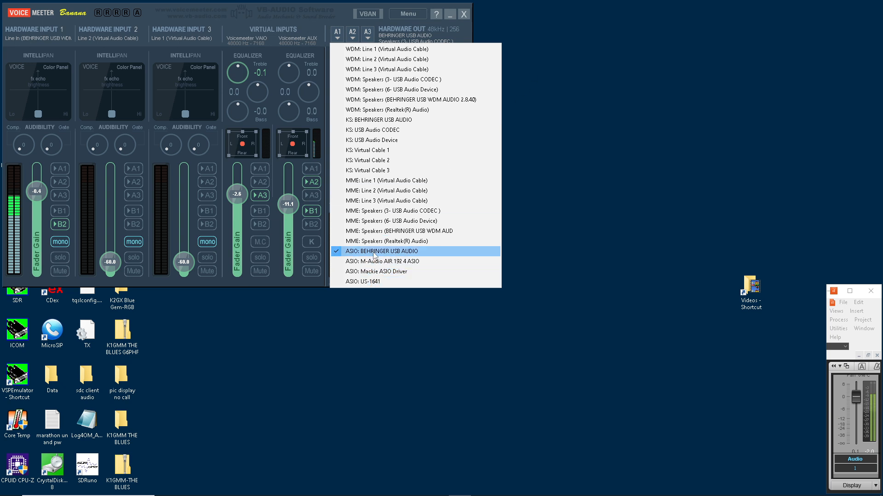
left_click(592, 67)
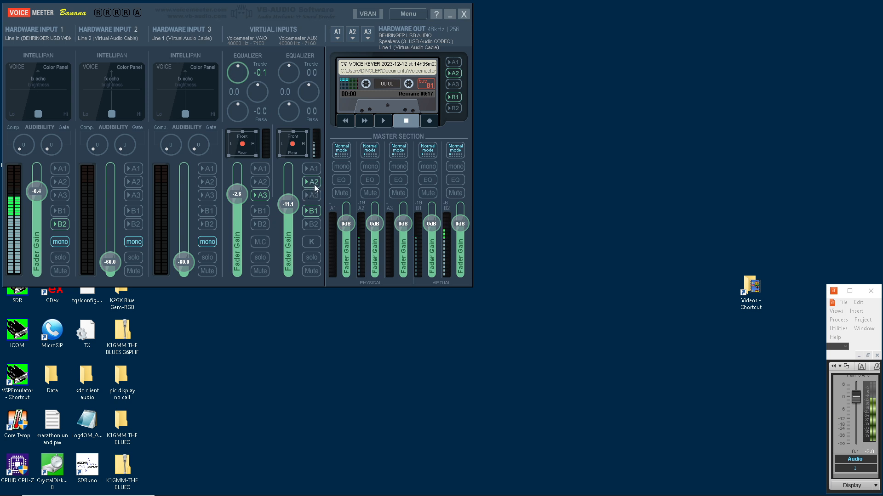
left_click(261, 196)
left_click(256, 194)
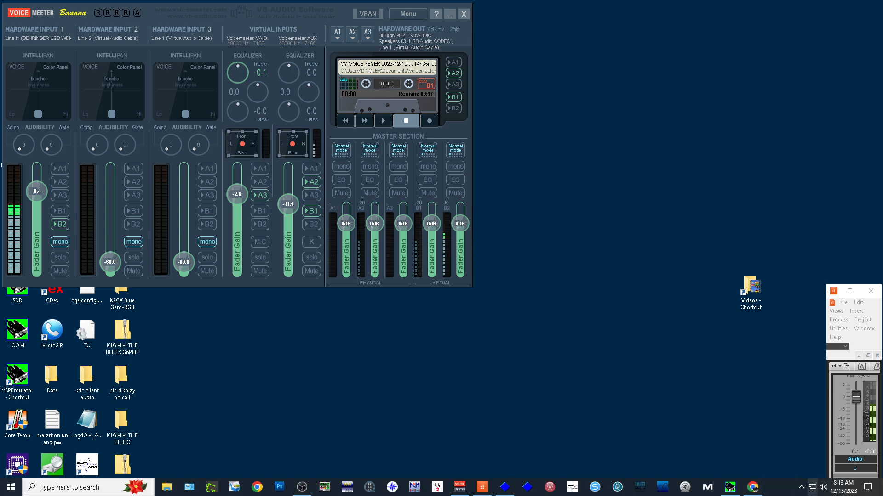
Step: Examine the Listen settings of the 3- USB Audio CODEC microphone in the Windows Sound settings and close them without changes
right_click(825, 489)
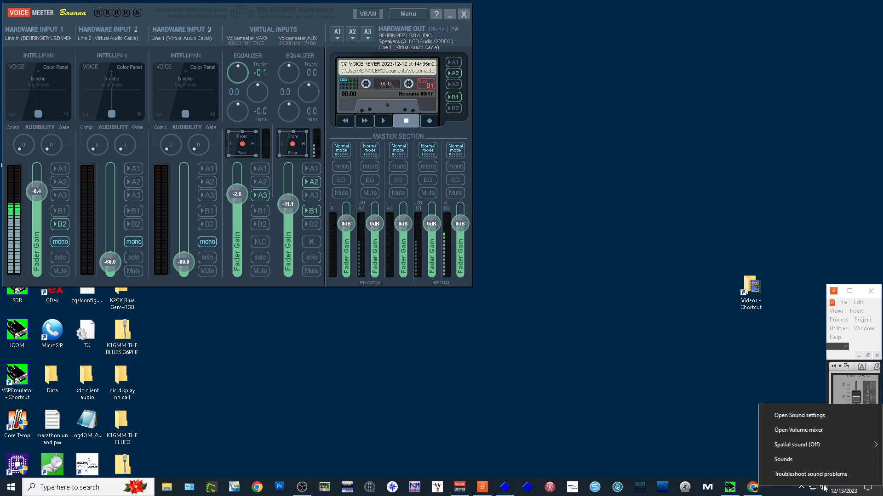
left_click(792, 462)
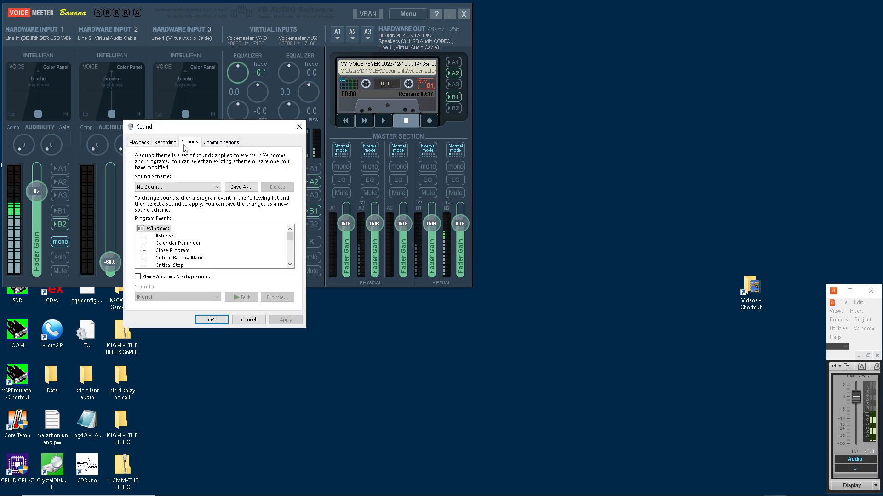
left_click(165, 142)
left_click(184, 177)
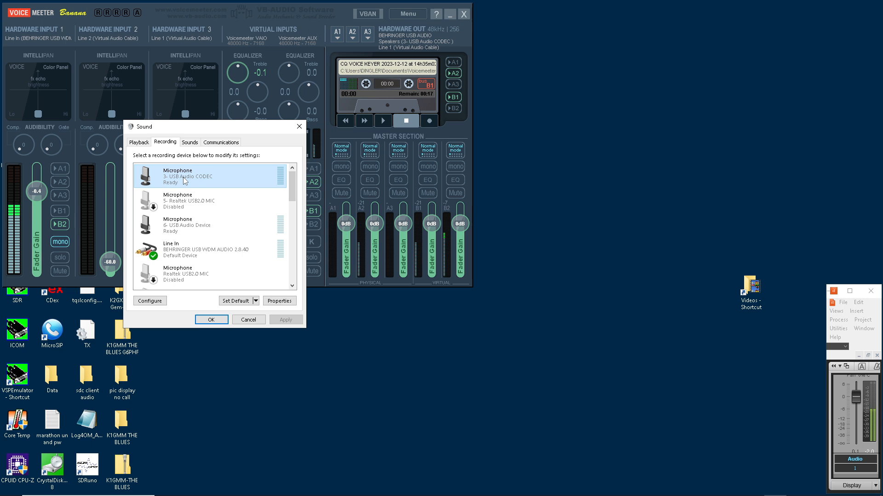
right_click(184, 179)
left_click(212, 250)
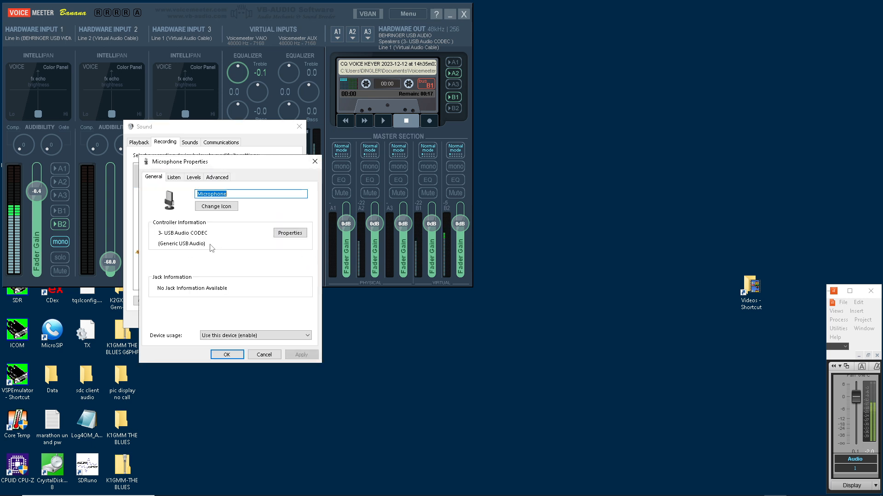
left_click(180, 177)
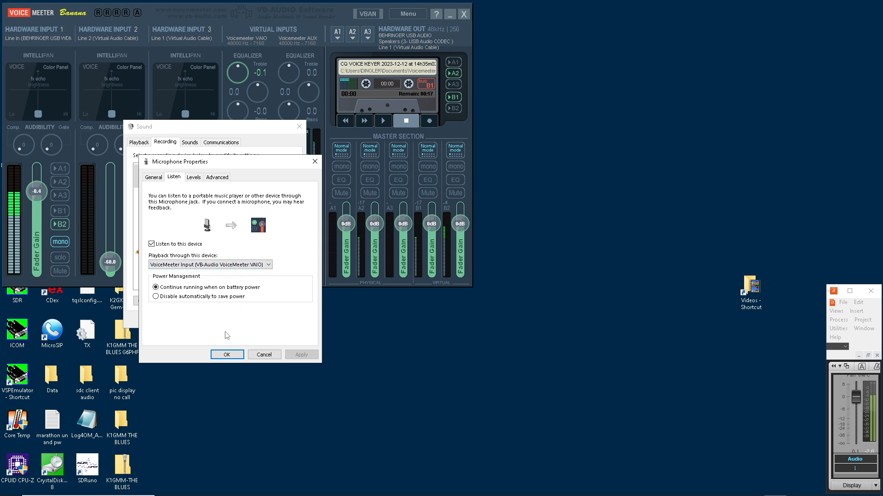
left_click(263, 356)
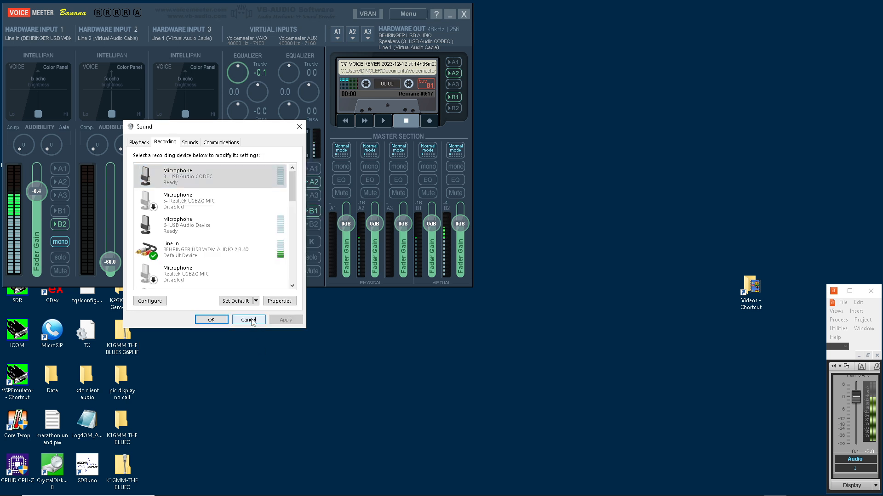
left_click(251, 319)
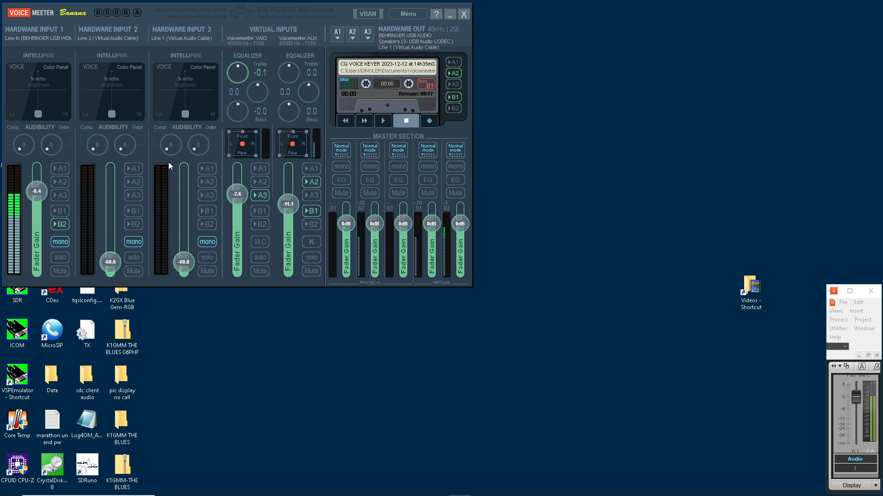
Step: Bring up OBS beside Voicemeeter and review the device assigned to hardware output A3, keeping the current selection
mouse_move(0, 52)
left_mouse_down()
mouse_move(469, 66)
mouse_move(740, 19)
mouse_move(713, 2)
mouse_move(718, 24)
mouse_move(708, 13)
left_mouse_up()
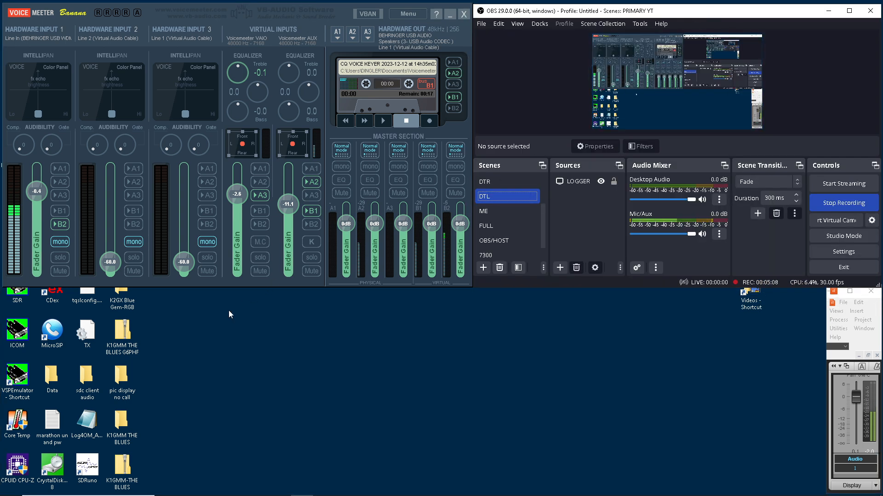
left_click(369, 37)
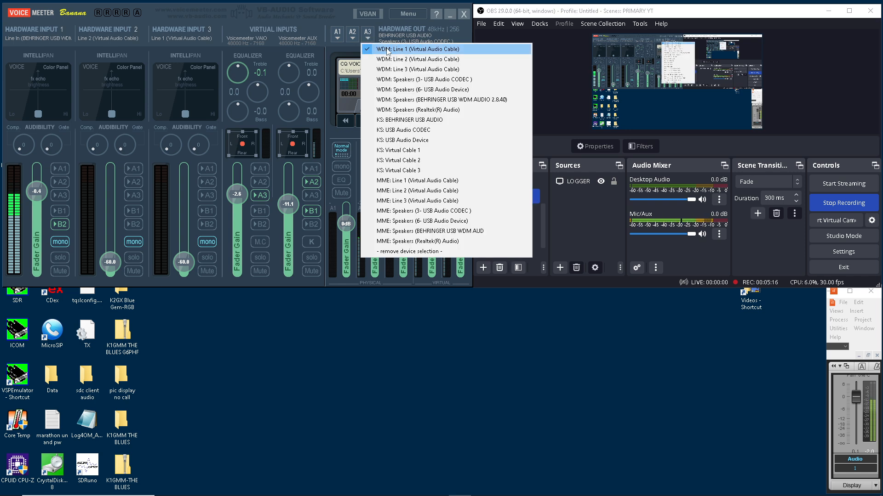
left_click(337, 17)
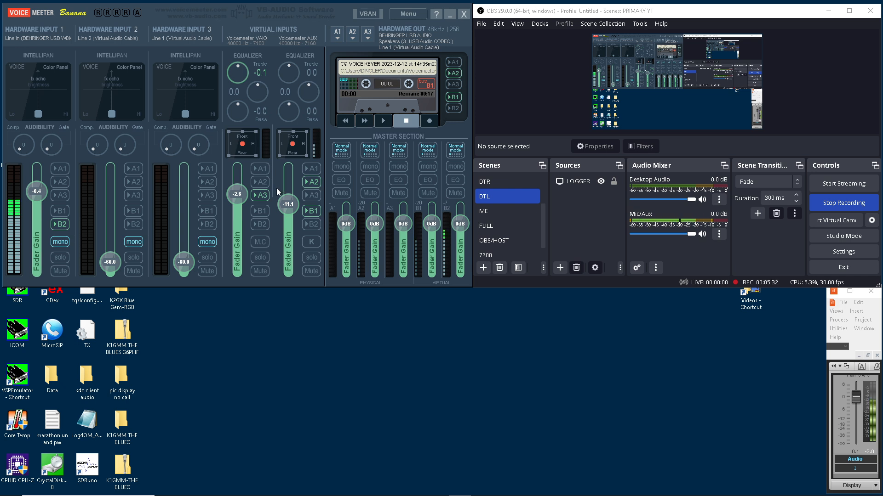
mouse_move(640, 493)
left_click(259, 195)
left_click(369, 37)
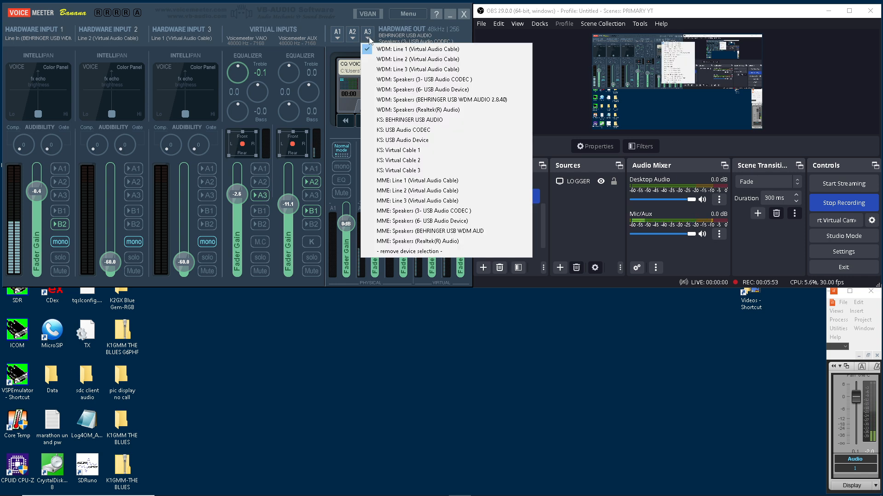
left_click(315, 19)
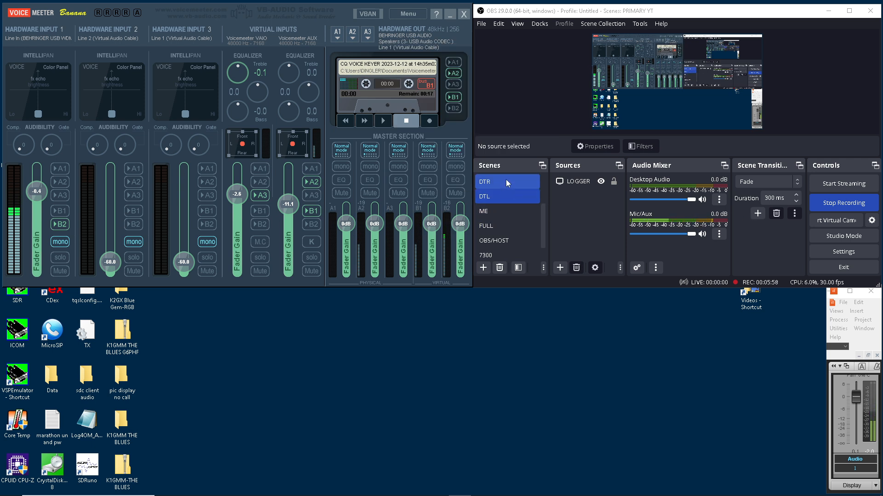
Step: Switch OBS to the OBS/HOST scene and check the wave device ports, sample rate and buffer in VSTHost
left_click(498, 240)
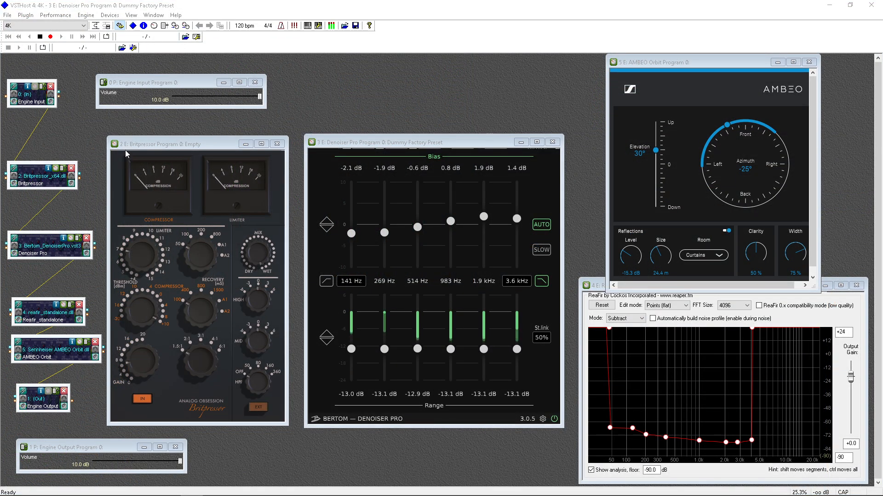
left_click(109, 15)
left_click(122, 36)
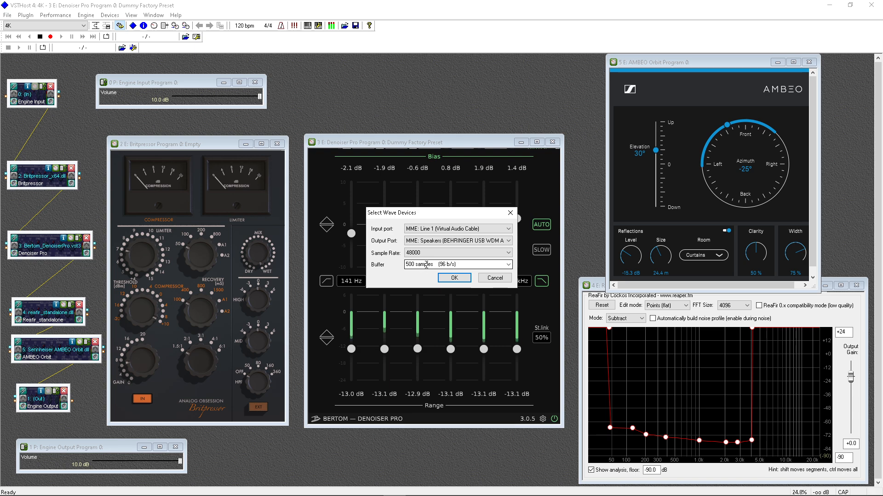
key("shift+Tab")
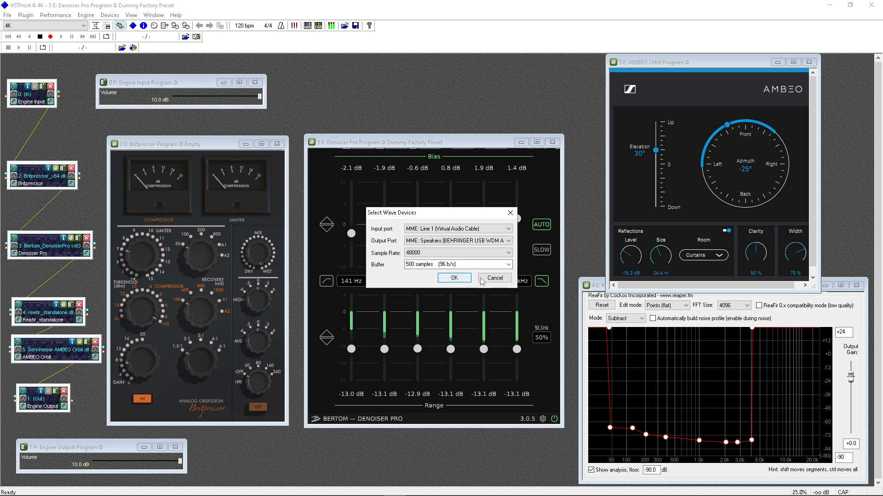
left_click(454, 279)
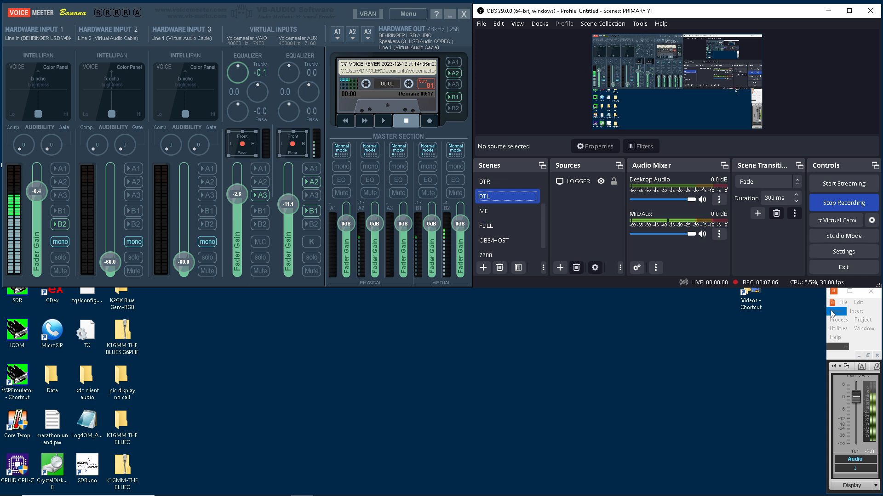
Step: Open the Cakewalk preferences and check the driver mode in the audio playback and recording settings
left_click(781, 321)
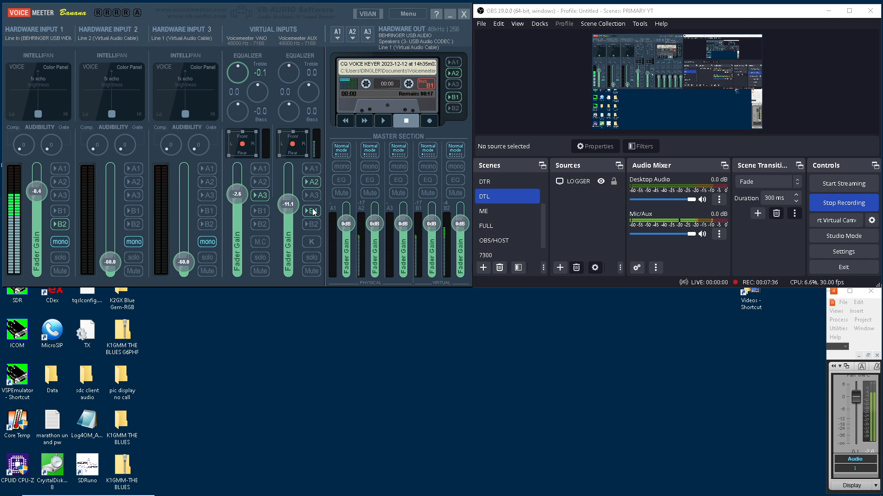
left_click(858, 303)
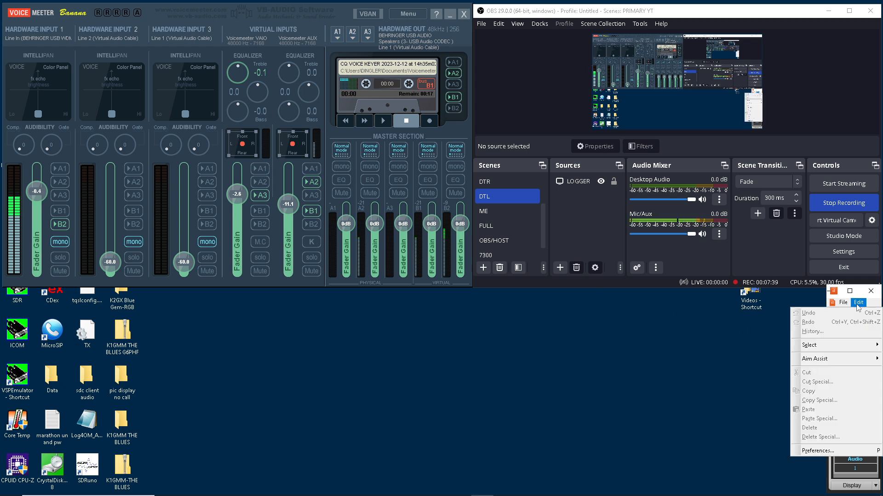
left_click(818, 451)
left_click_drag(777, 163, 576, 81)
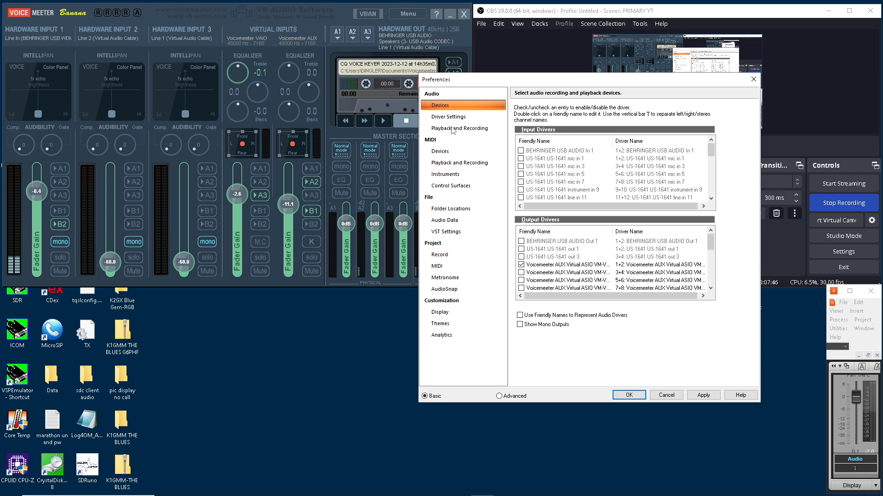
left_click(453, 131)
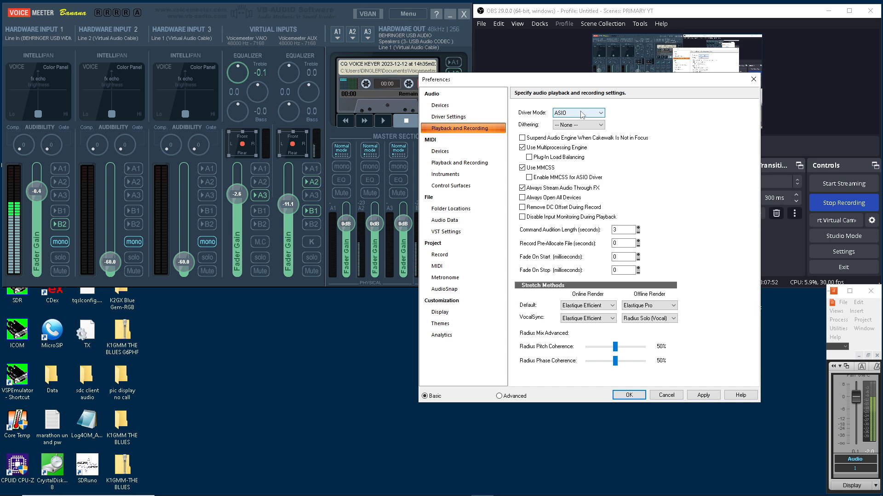
Step: Review which Voicemeeter AUX Virtual ASIO input and output drivers are enabled in the Cakewalk audio devices, and close the preferences without changes
left_click(440, 108)
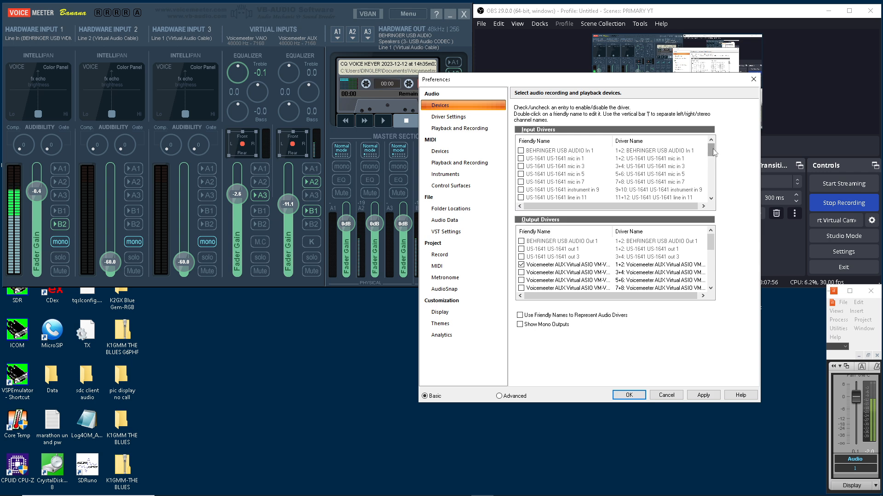
scroll(714, 152, "down", 2)
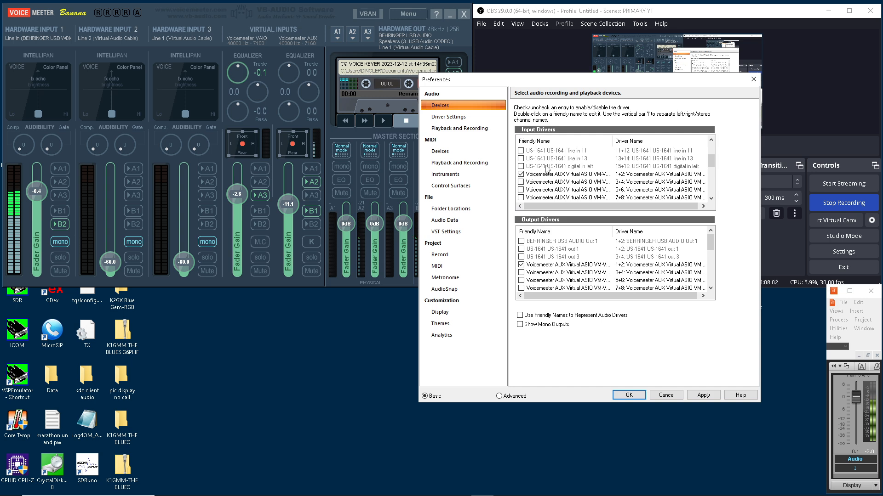
mouse_move(713, 163)
left_mouse_down()
mouse_move(712, 156)
mouse_move(711, 169)
left_mouse_up()
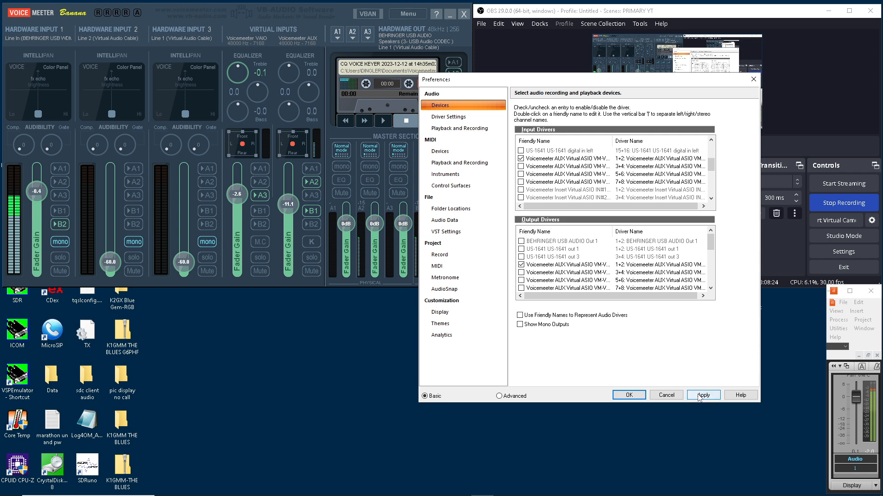
left_click(666, 396)
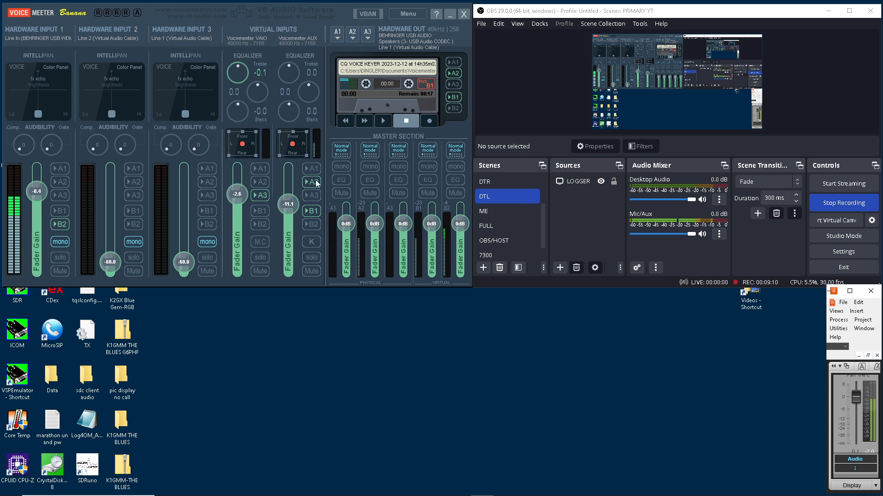
Step: Review the device assigned to hardware output A2 in Voicemeeter, keeping the current selection
left_click(352, 33)
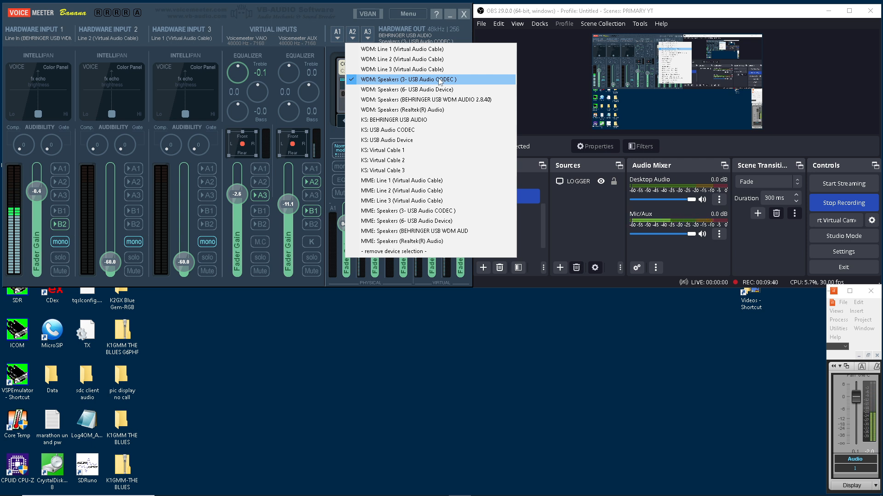
left_click(319, 14)
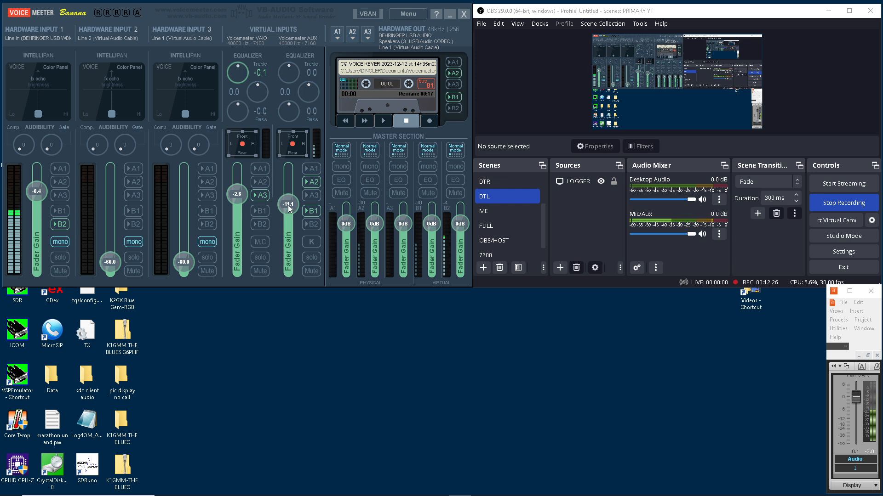
Step: Lower the fader gain of the Voicemeeter AUX virtual input to about -12 dB
left_click_drag(288, 205, 288, 199)
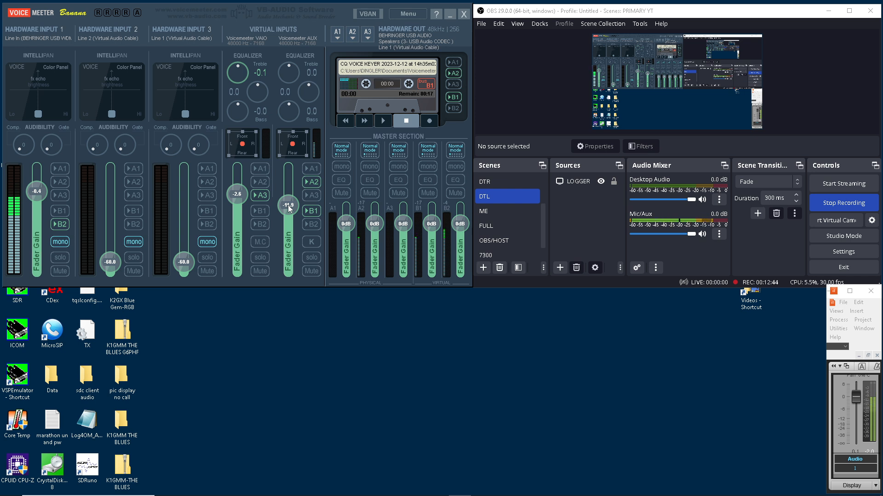
left_click_drag(288, 205, 289, 205)
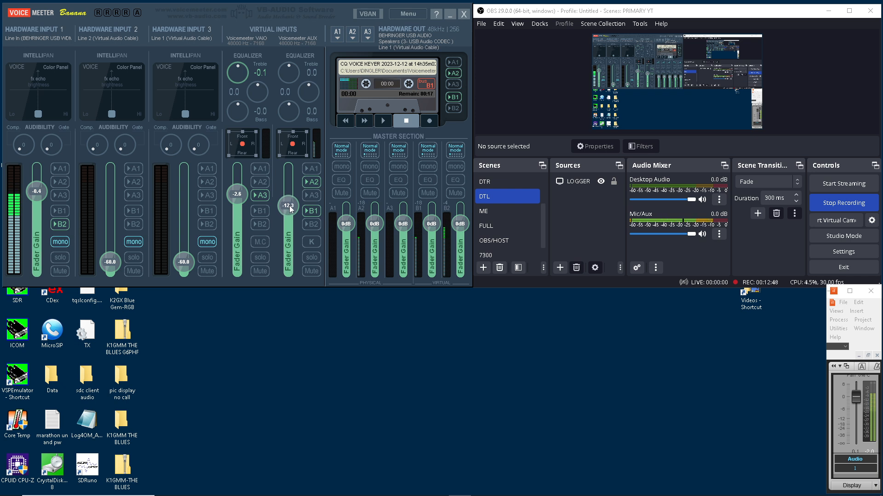